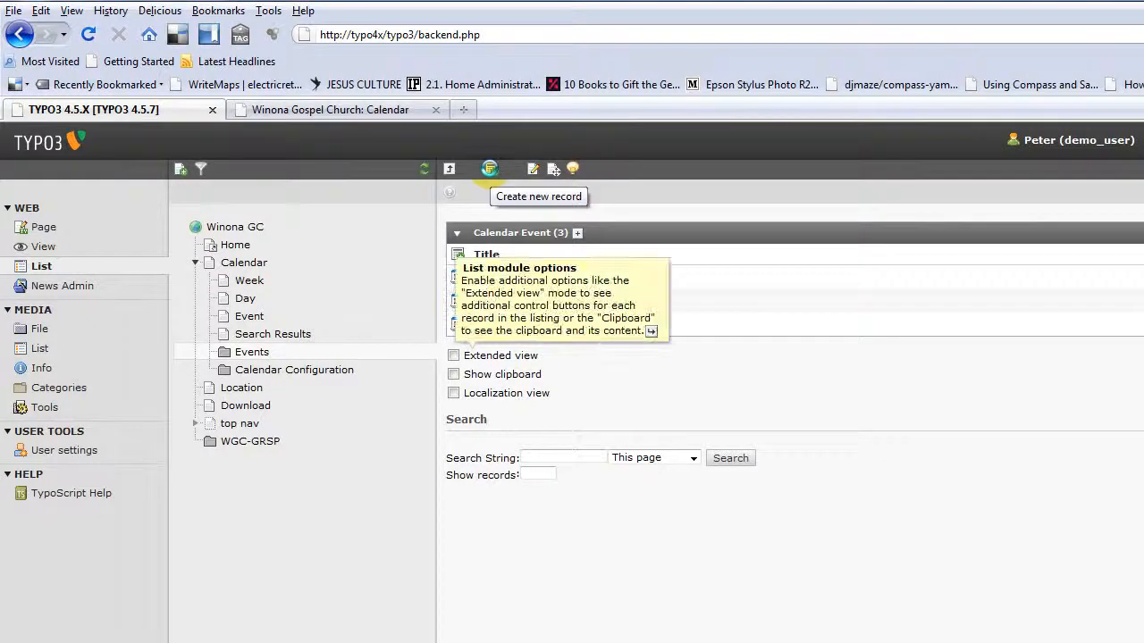
# - Create a new Calendar Event record in the Events folder and title it "Demo Weekly Event"
pyautogui.click(490, 170)
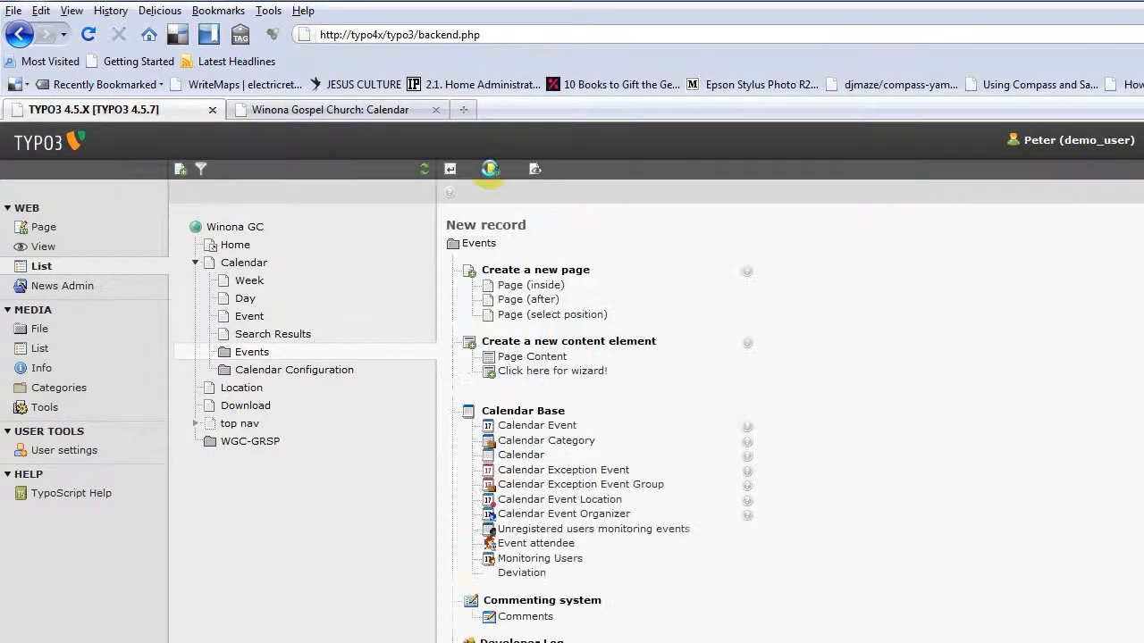
pyautogui.click(529, 426)
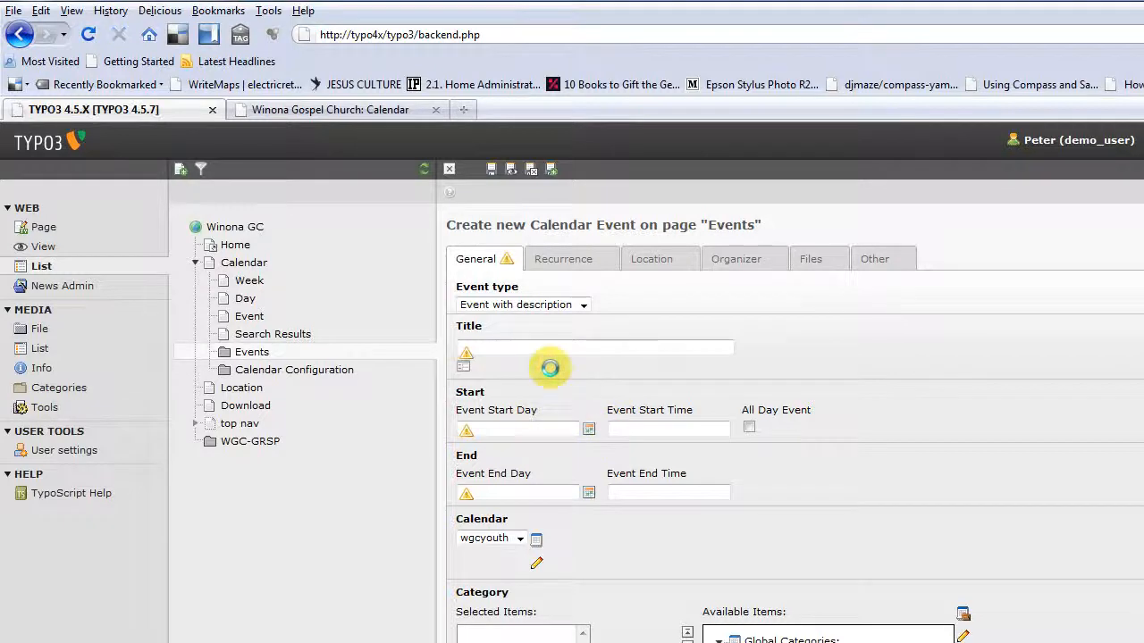
pyautogui.click(534, 348)
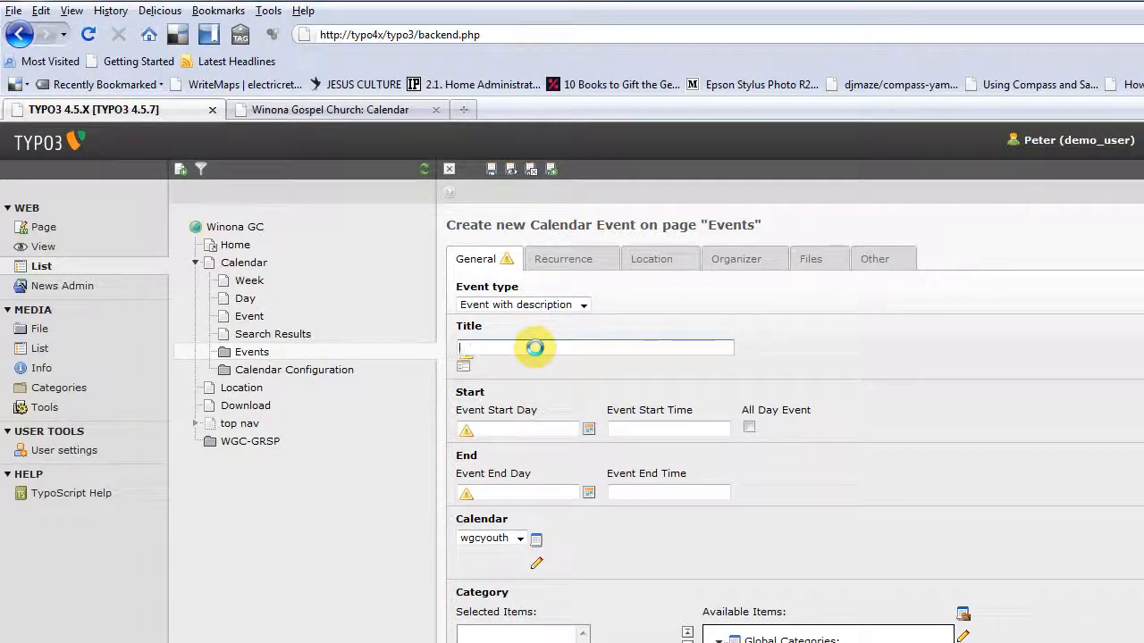
pyautogui.write('Demo Weekl')
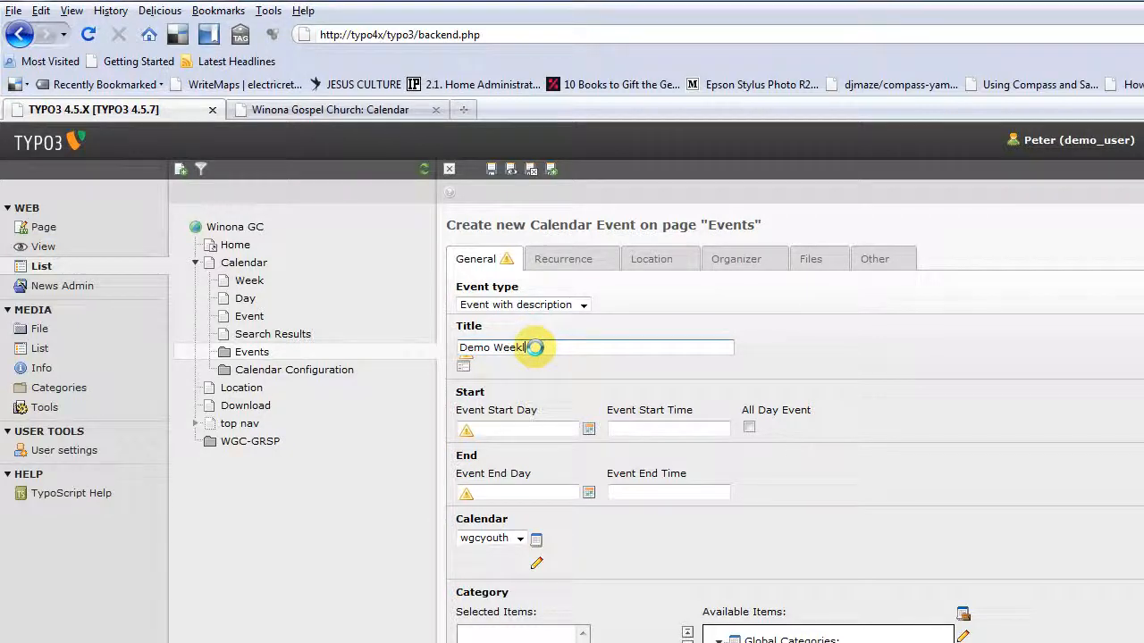
pyautogui.write('y Event')
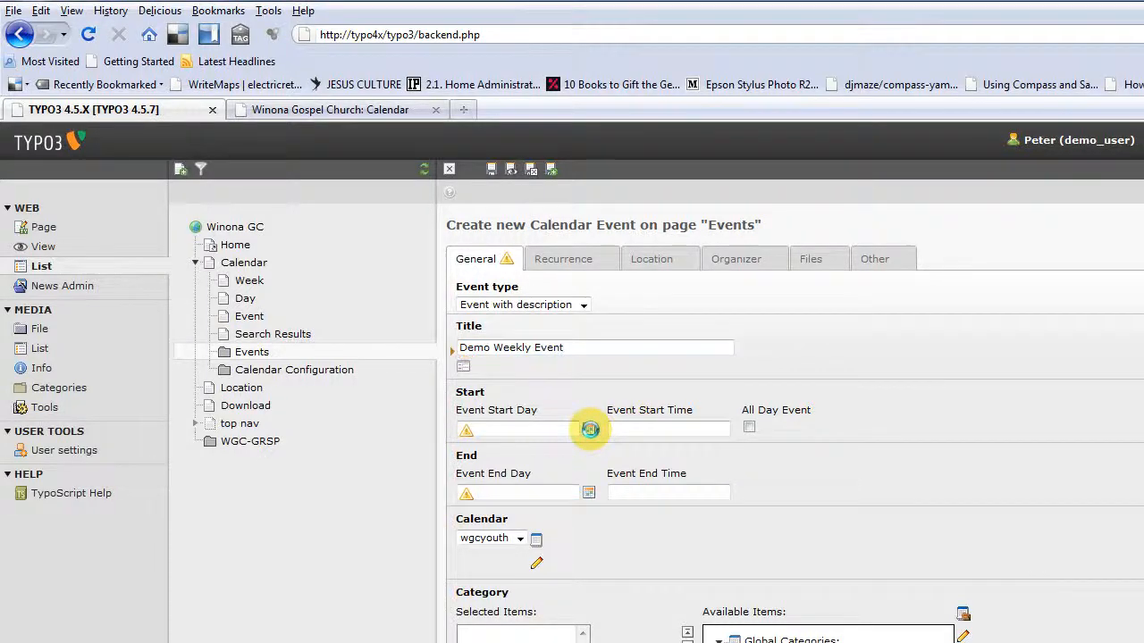
# - Set the event's start day to 30-11-2011 and its start time to 9:00
pyautogui.click(590, 430)
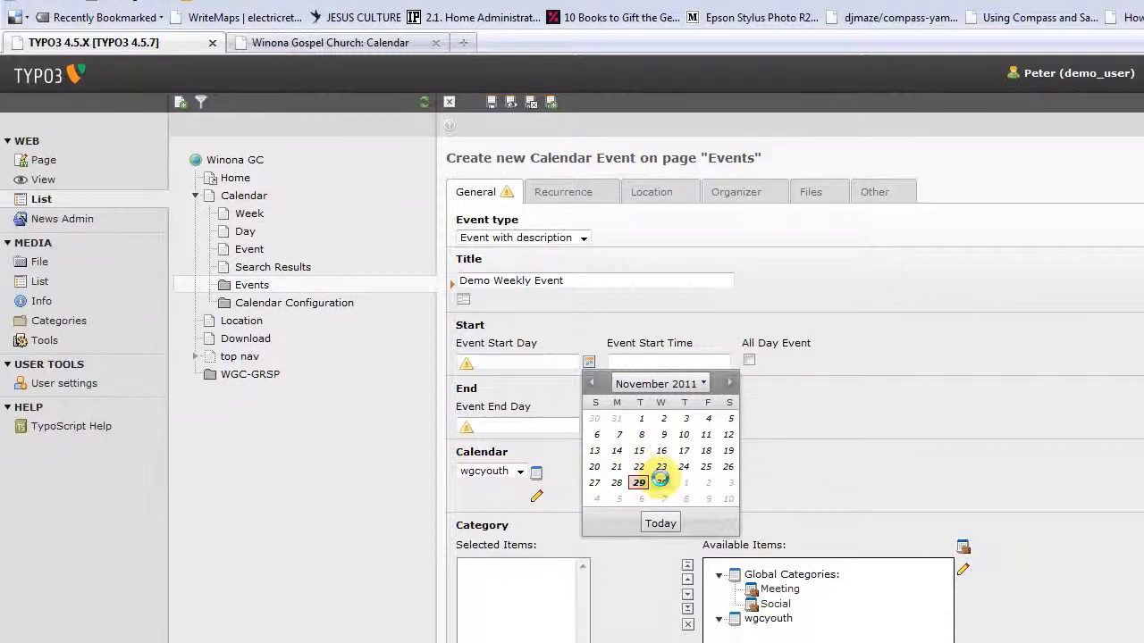
pyautogui.click(660, 483)
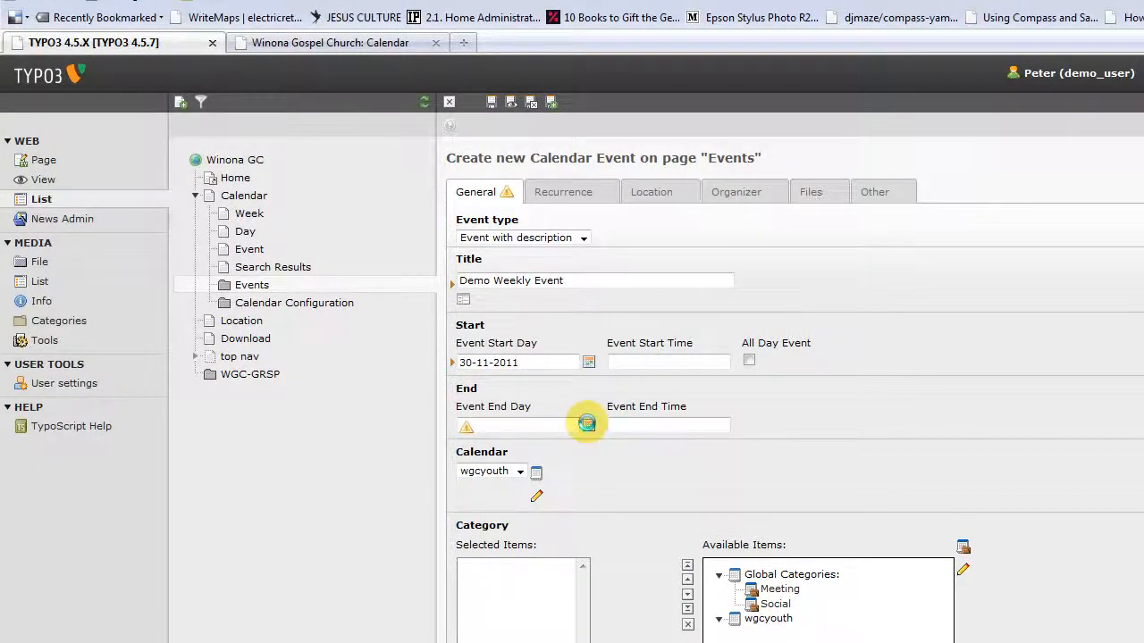
pyautogui.click(629, 359)
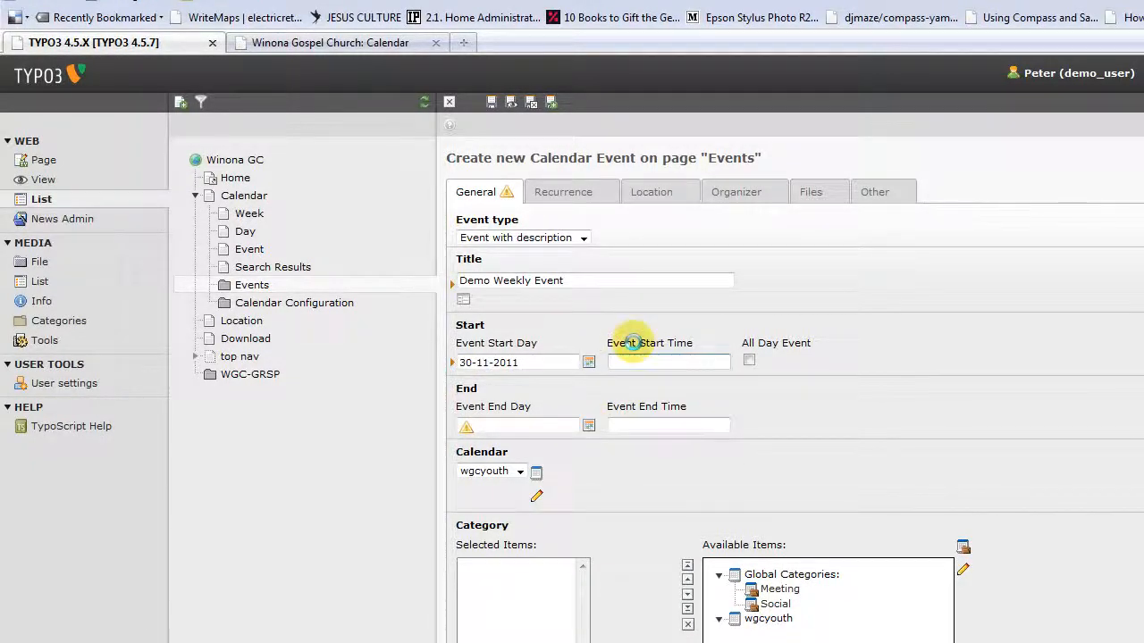
pyautogui.write('0')
pyautogui.press('BackSpace')
pyautogui.write('9:00')
# - Set the event's end day to 30-11-2011 and its end time to 10:00
pyautogui.click(588, 425)
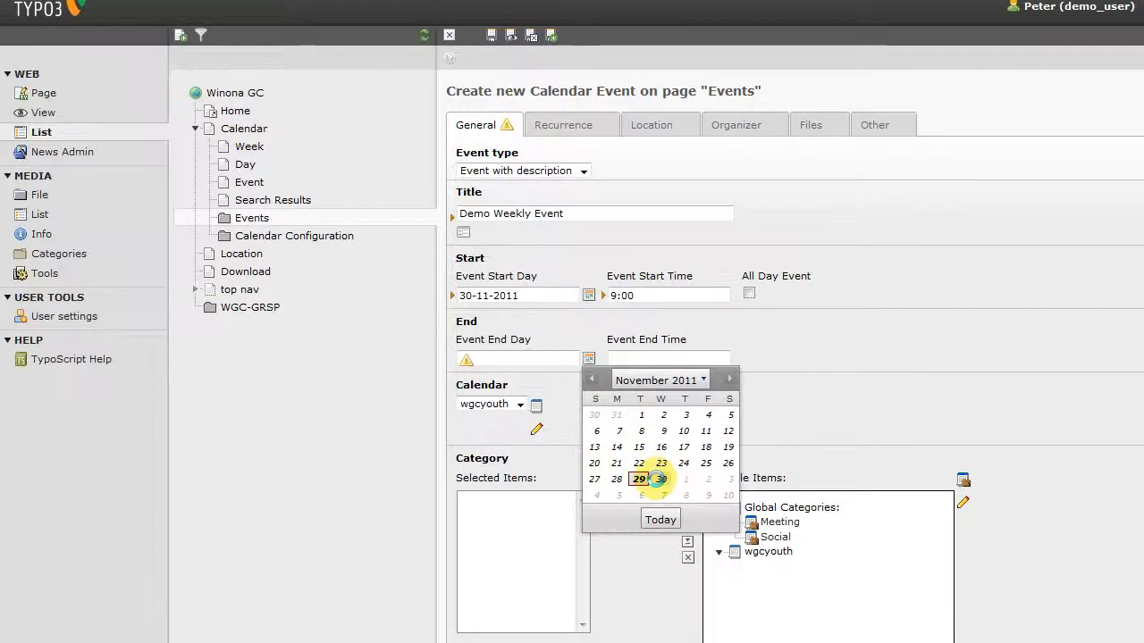
pyautogui.click(661, 506)
pyautogui.click(629, 384)
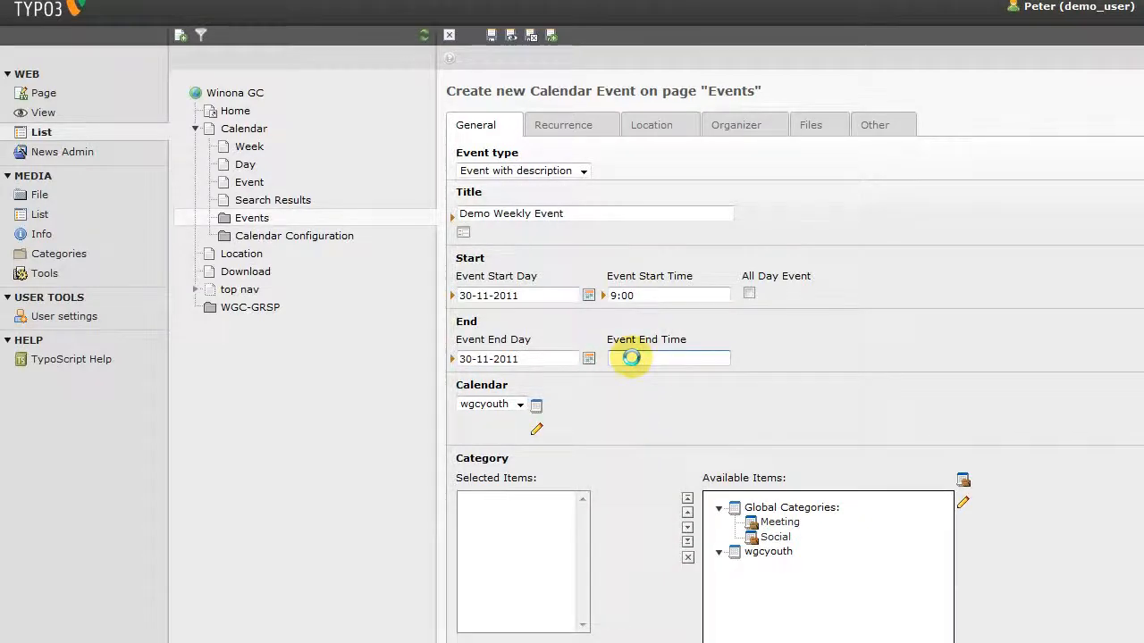
pyautogui.write('10:00')
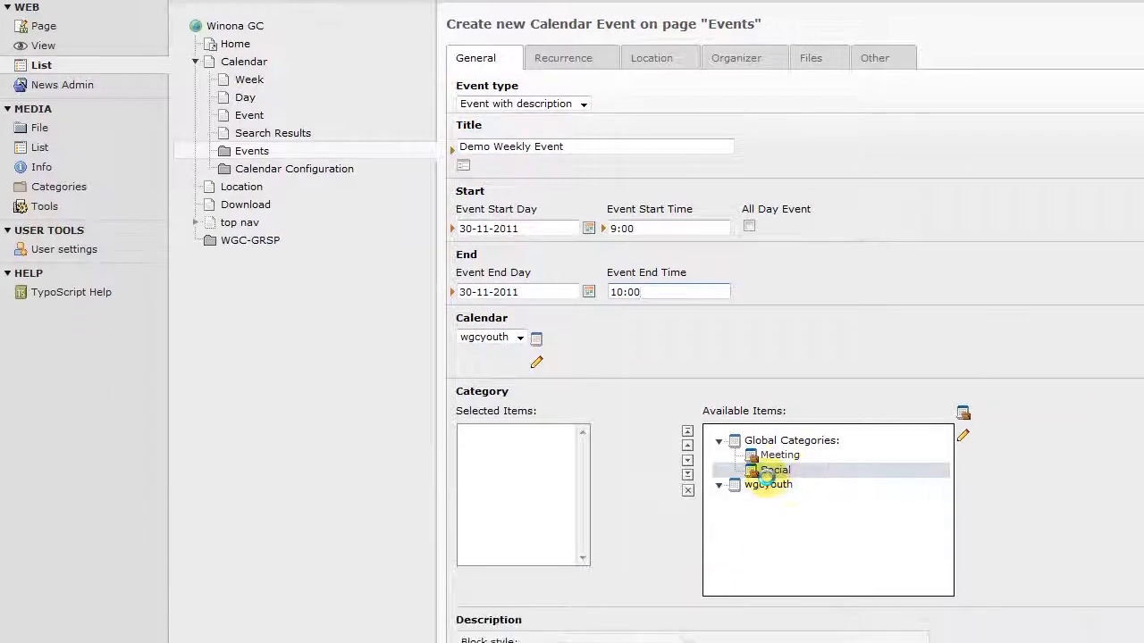
# - Assign the Social category and enter the description "This is our weekly meeting and greet for our staff."
pyautogui.click(770, 470)
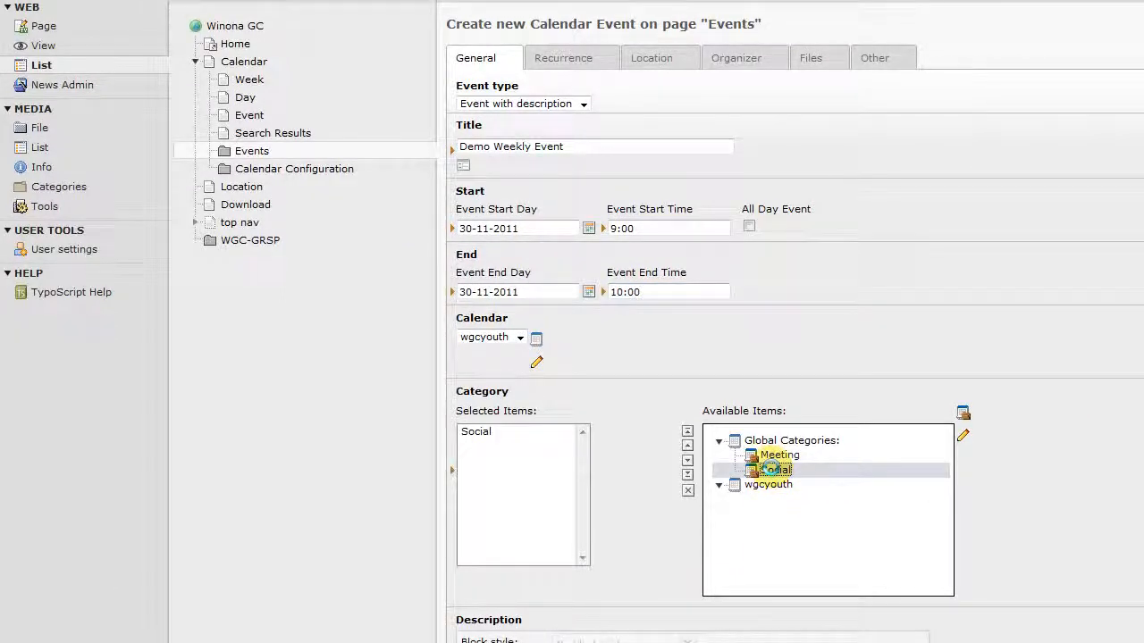
pyautogui.scroll(-2, 844, 500)
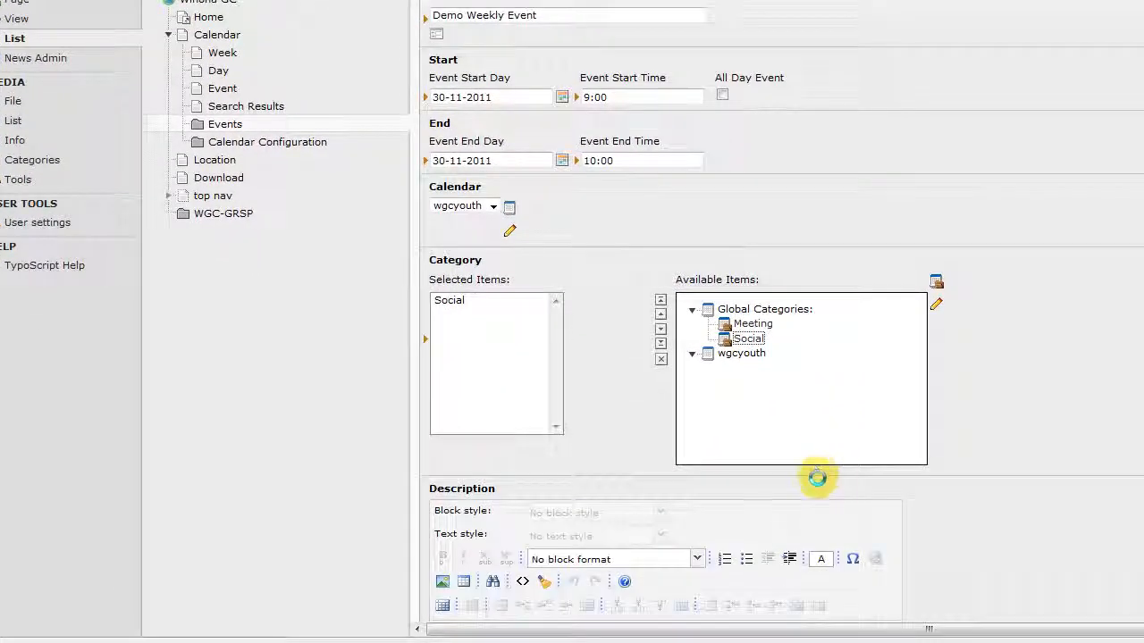
pyautogui.scroll(-3, 816, 478)
pyautogui.click(677, 467)
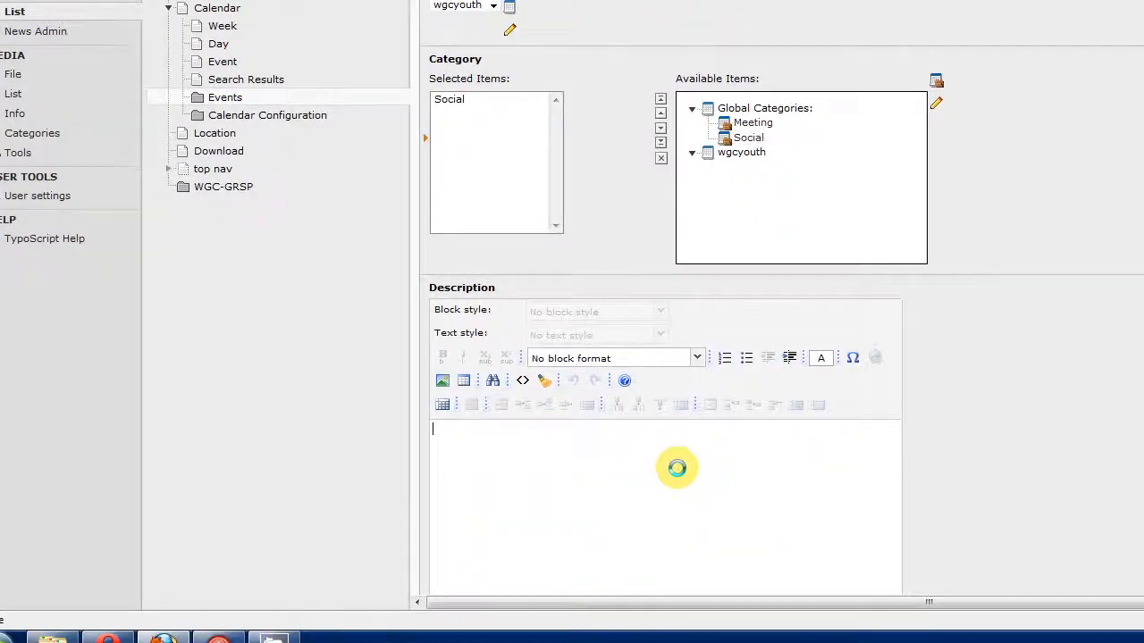
pyautogui.write('This is oul')
pyautogui.press('BackSpace')
pyautogui.press('BackSpace')
pyautogui.press('BackSpace')
pyautogui.write('our weekly')
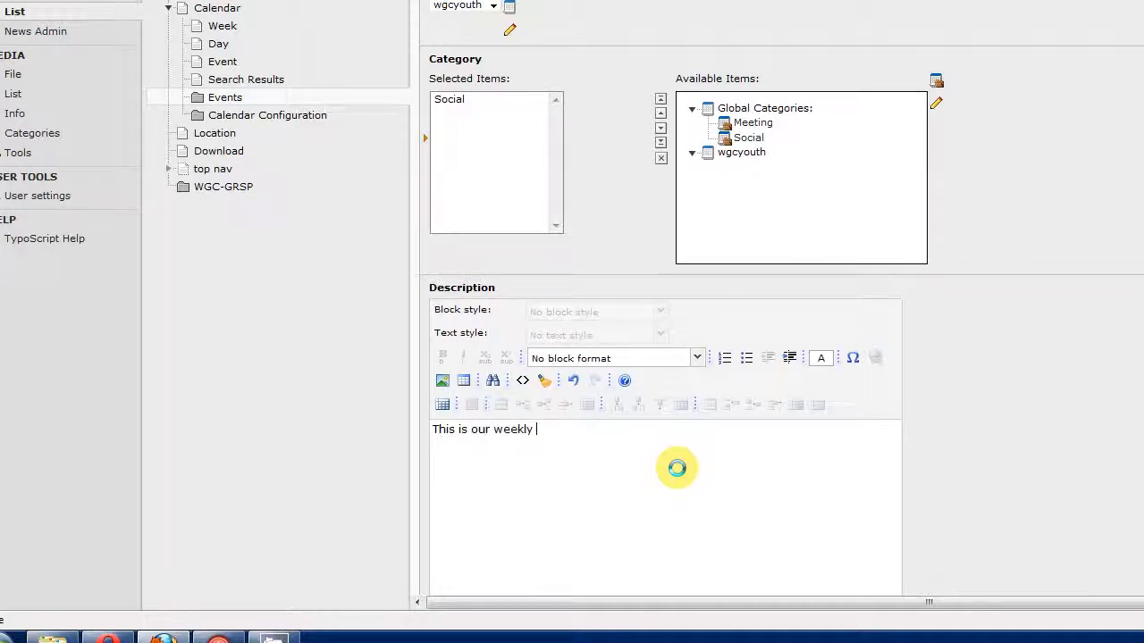
pyautogui.write(' meeting and greet for ')
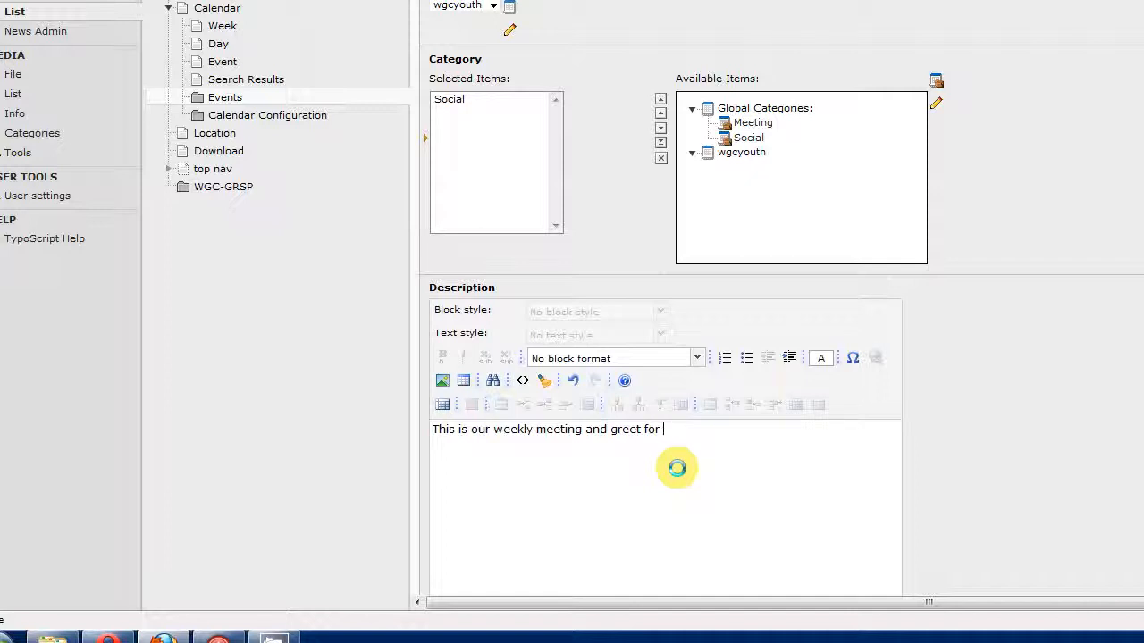
pyautogui.write('our staff.')
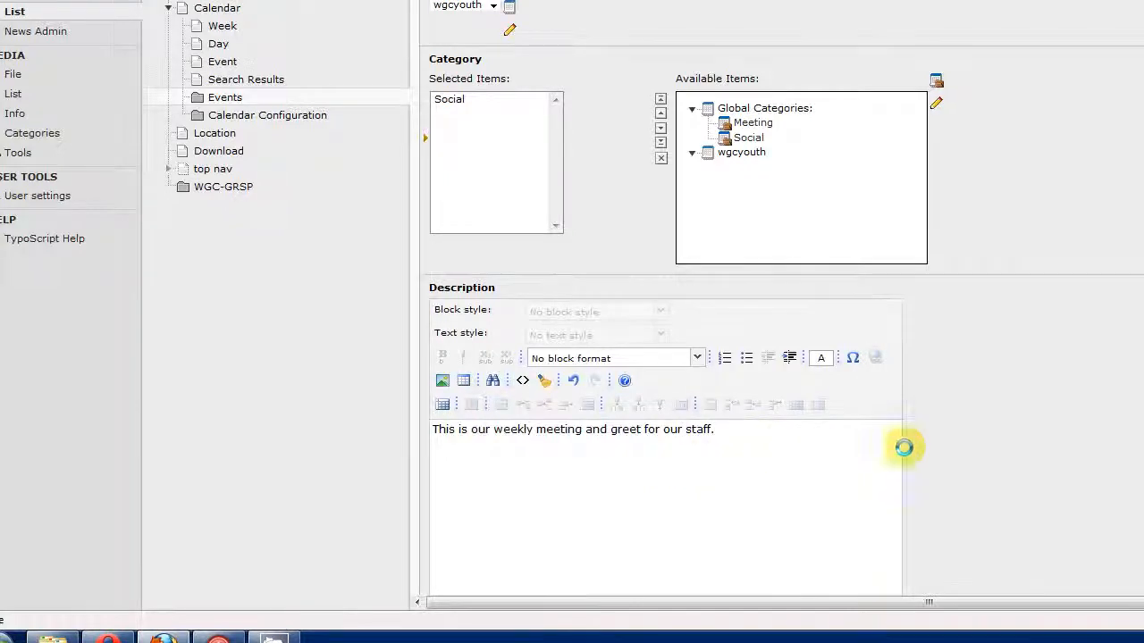
# - Set the event's regular frequency rule to Weekly, accepting the save that refreshes the form, and set the recurrence count to 4
pyautogui.scroll(-2, 893, 437)
pyautogui.scroll(5, 844, 432)
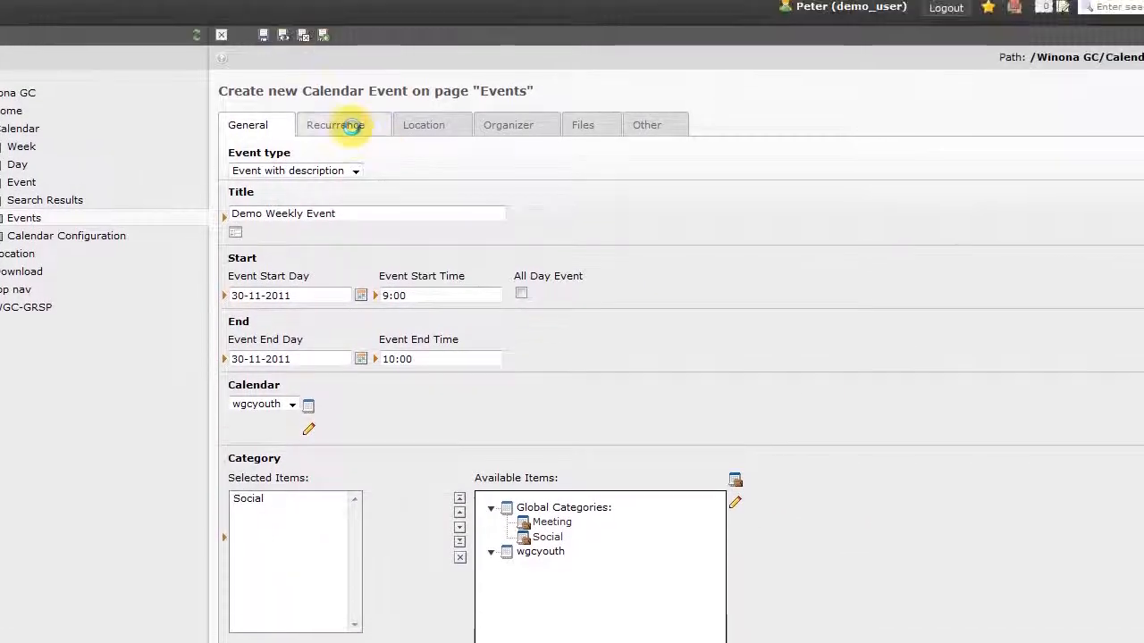
pyautogui.click(333, 58)
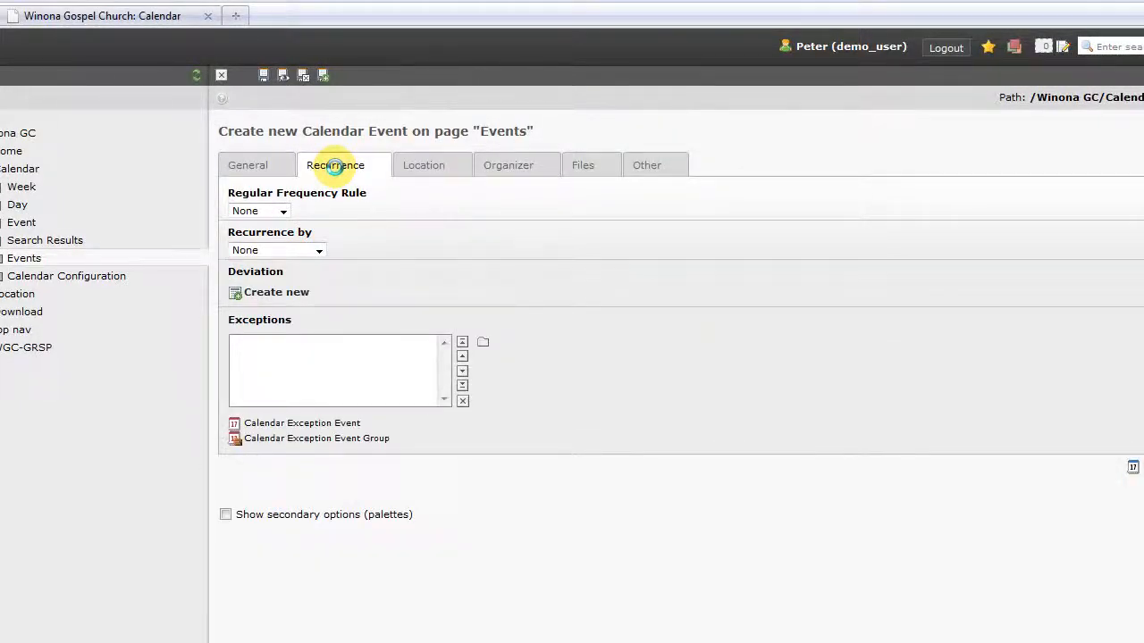
pyautogui.click(297, 210)
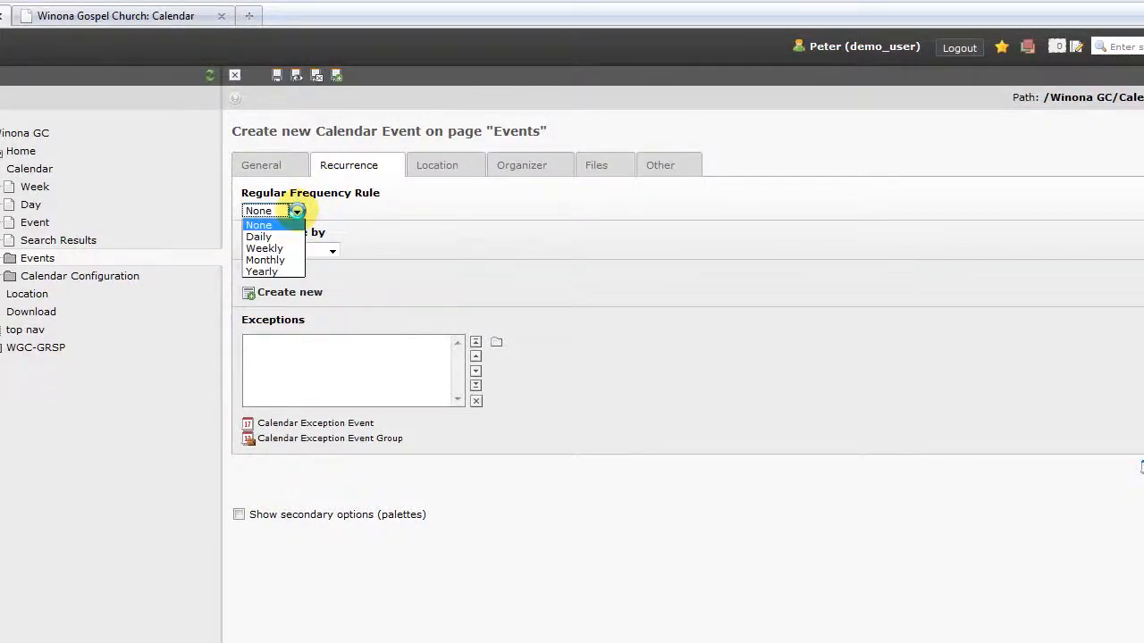
pyautogui.click(280, 248)
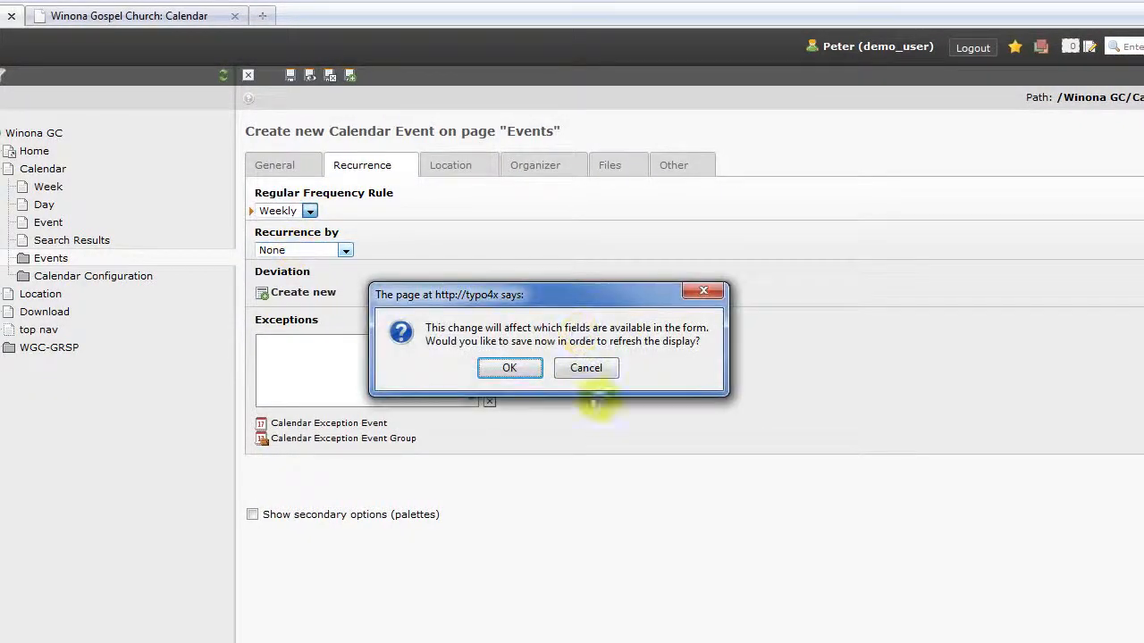
pyautogui.click(508, 370)
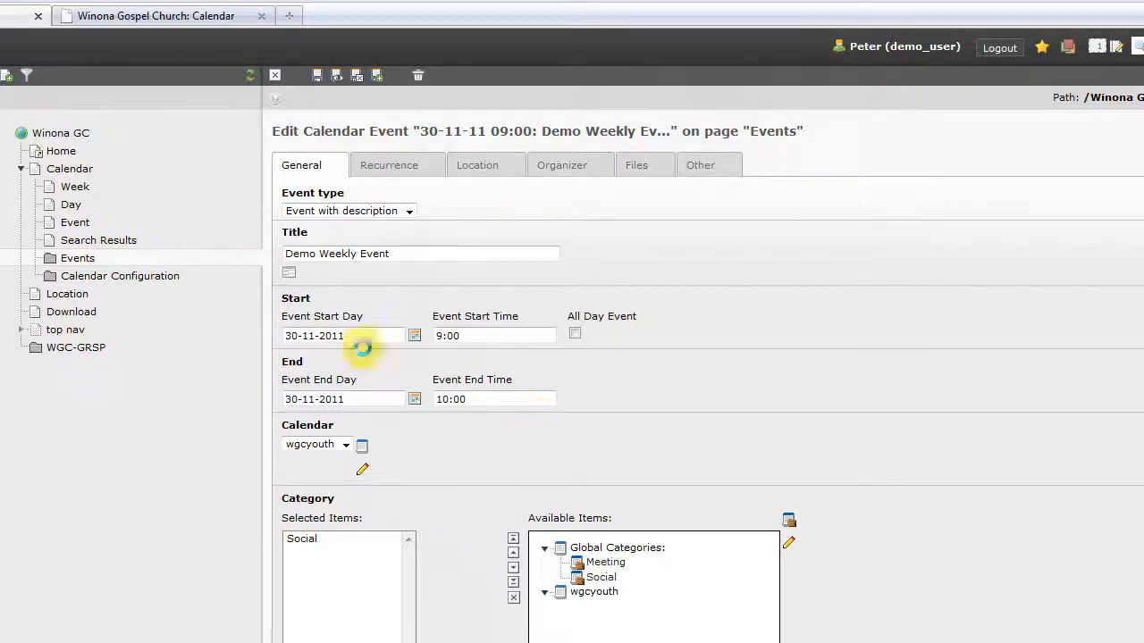
pyautogui.click(391, 178)
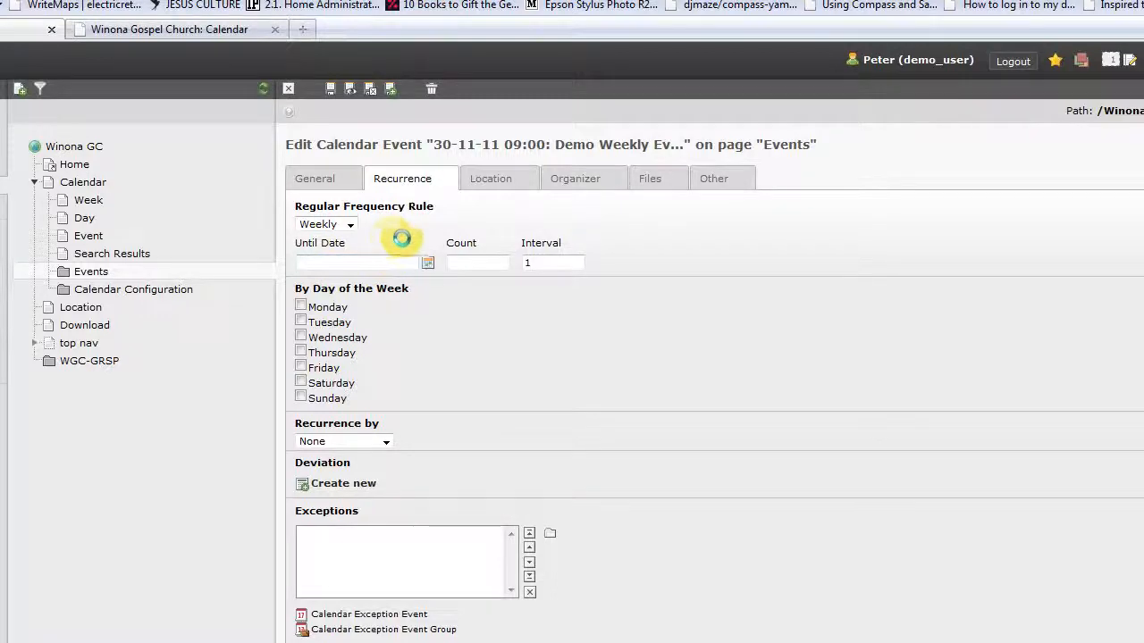
pyautogui.click(470, 260)
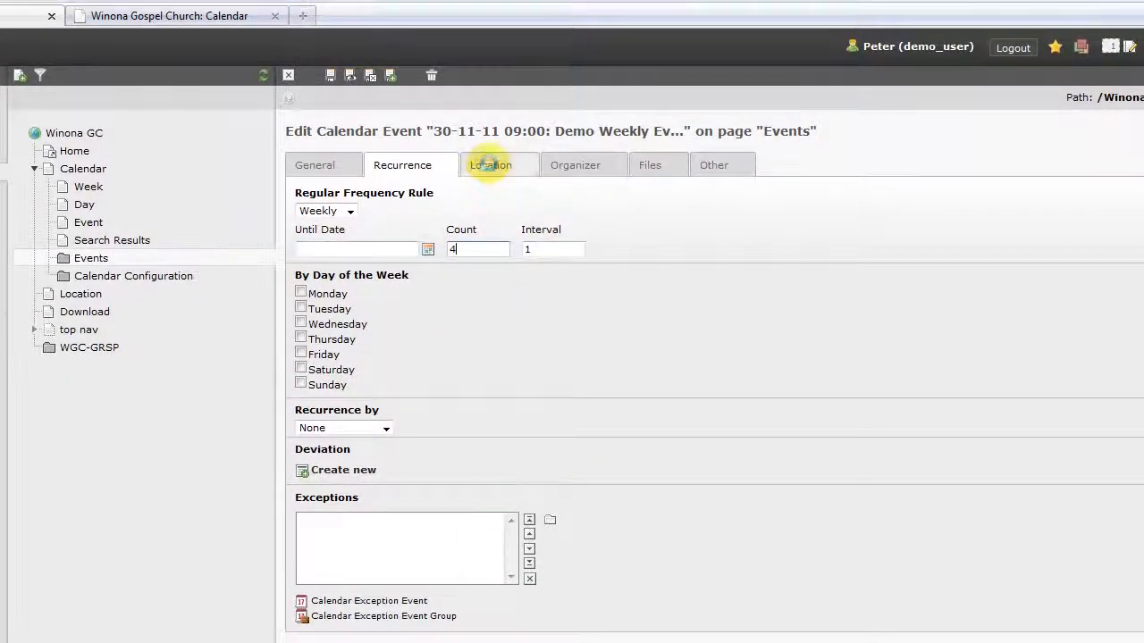
# - Enter "The Lounge" as the event's location, and save and close the record
pyautogui.click(489, 150)
pyautogui.click(359, 214)
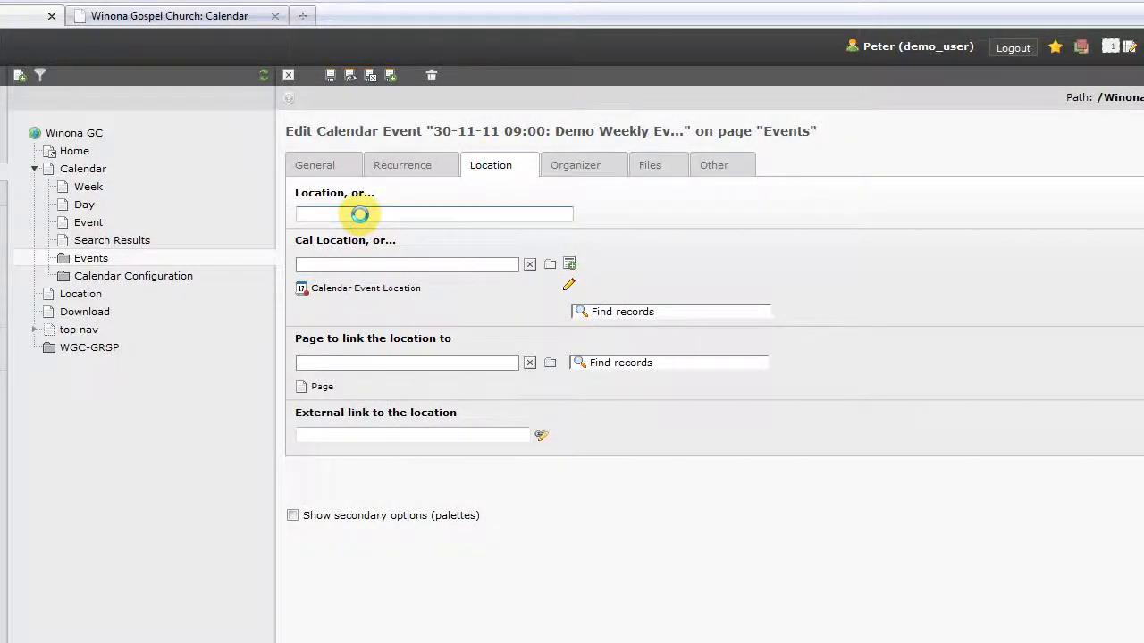
pyautogui.write('The Lounge')
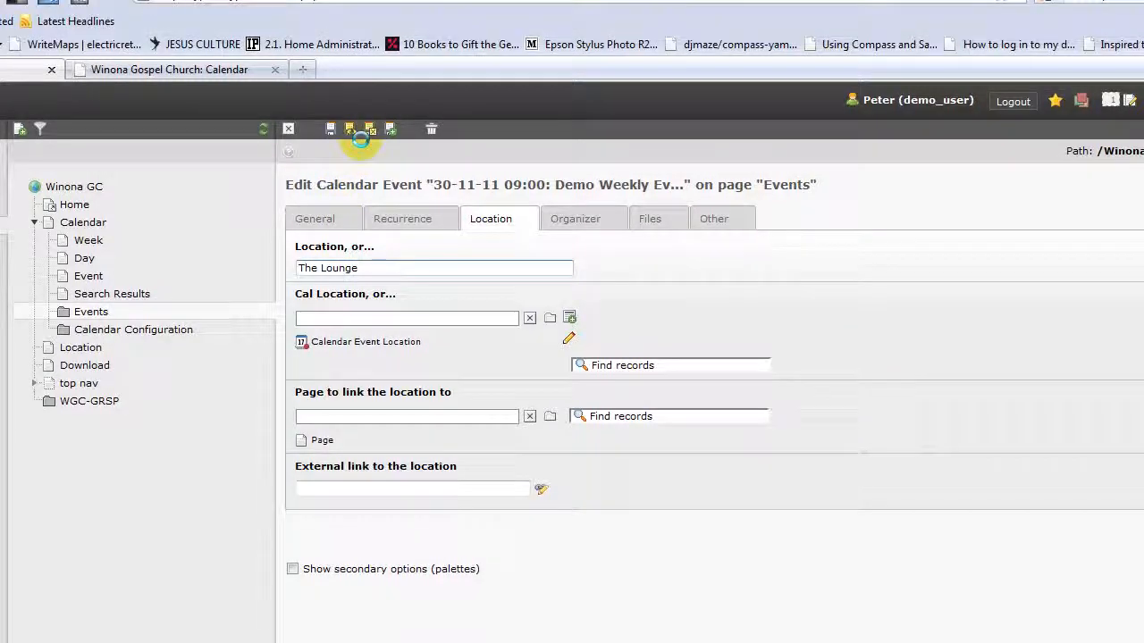
pyautogui.click(369, 129)
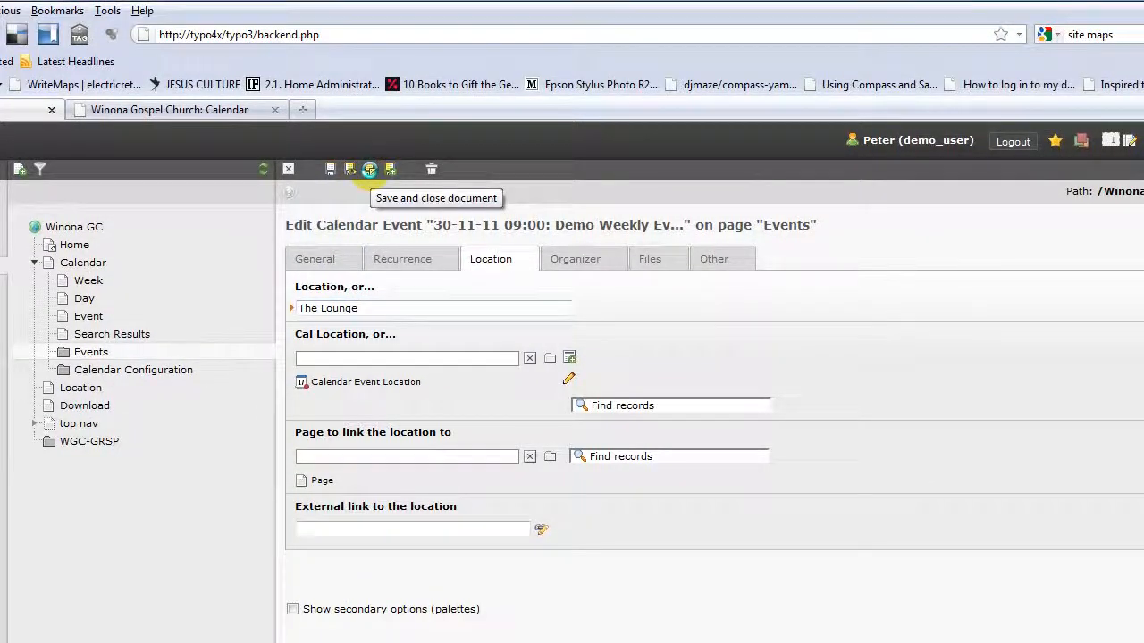
pyautogui.click(369, 168)
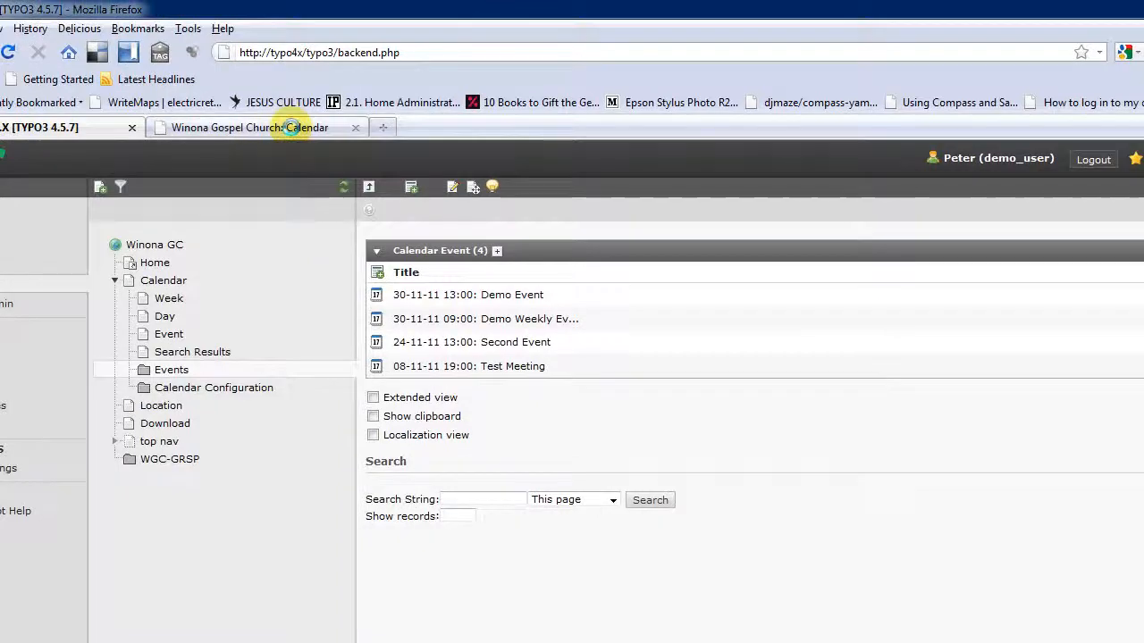
# - Switch to the Winona Gospel Church calendar page and check the Demo Weekly Event entries through December 2011
pyautogui.click(291, 126)
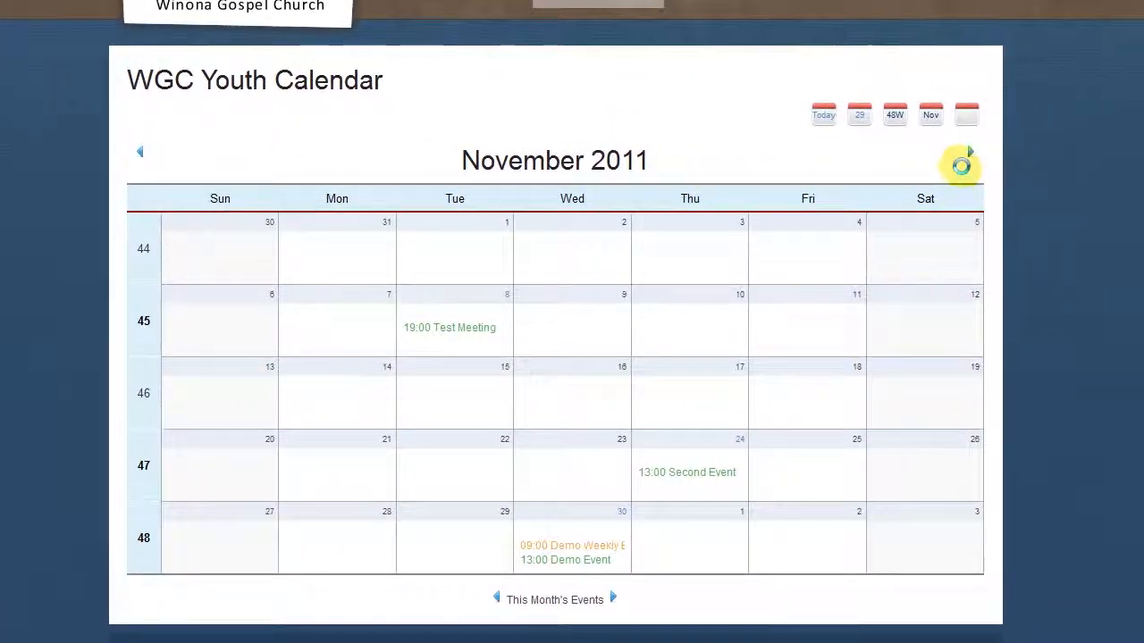
pyautogui.click(1011, 139)
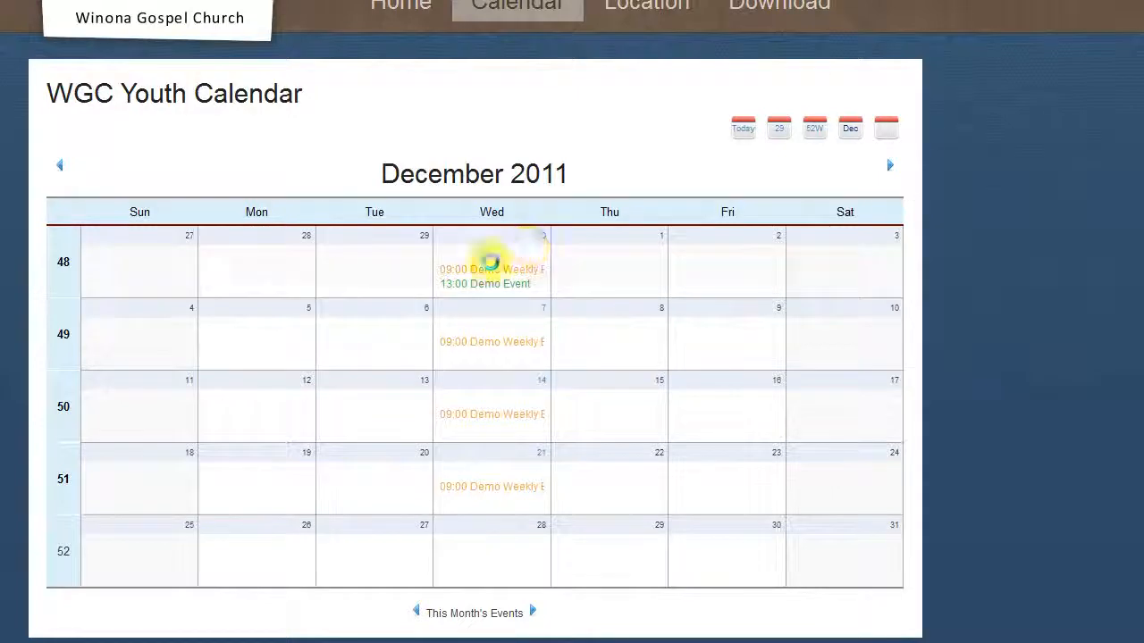
pyautogui.moveTo(491, 262); pyautogui.dragTo(477, 467)
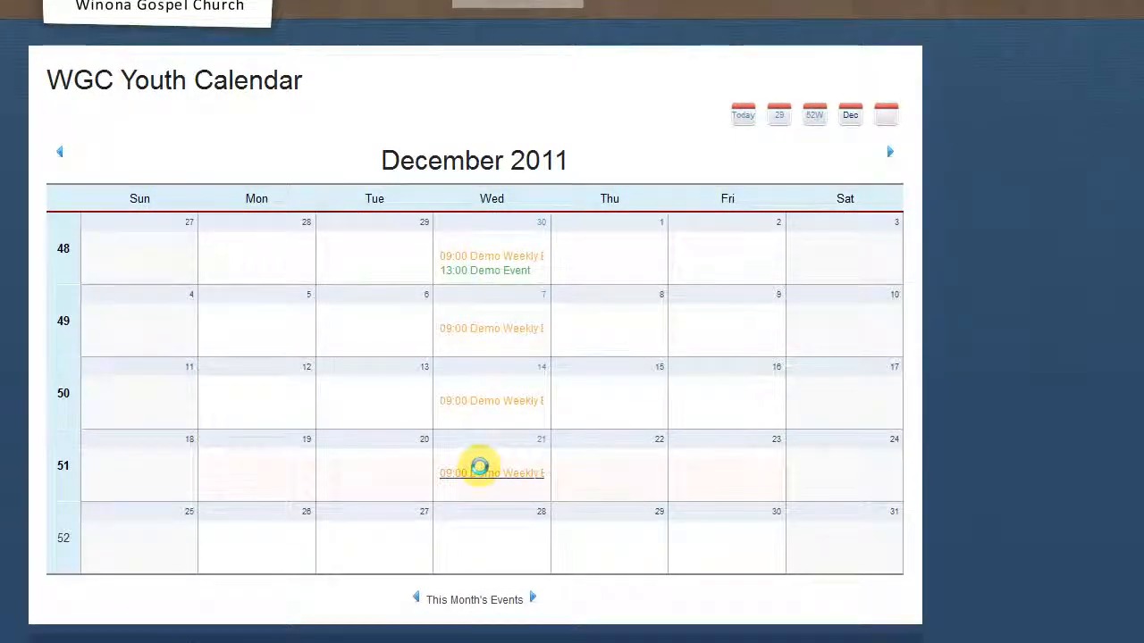